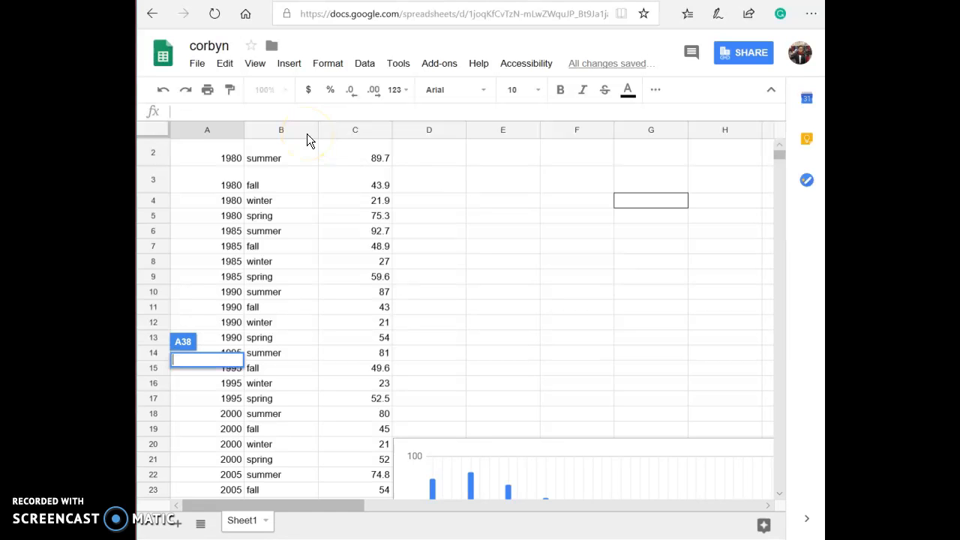
Enter fall, winter and spring in the cells of column B below summer, using autocomplete.
scroll(359, 453, "down", 2)
scroll(358, 453, "down", 4)
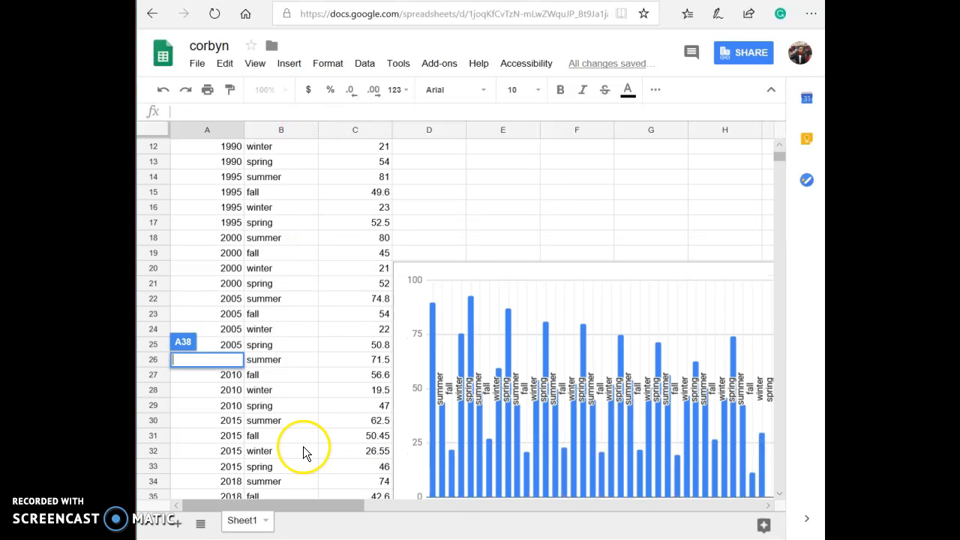
left_click(262, 441)
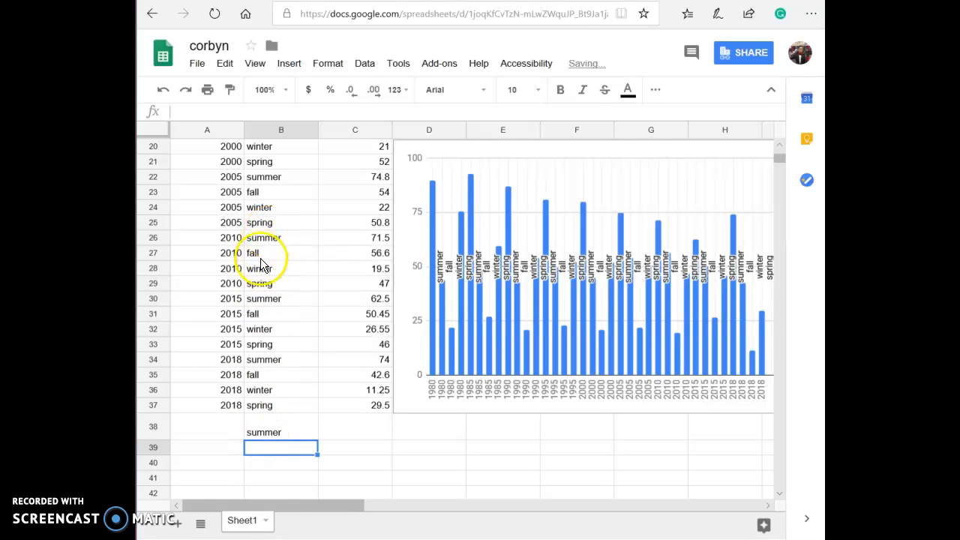
left_click(273, 451)
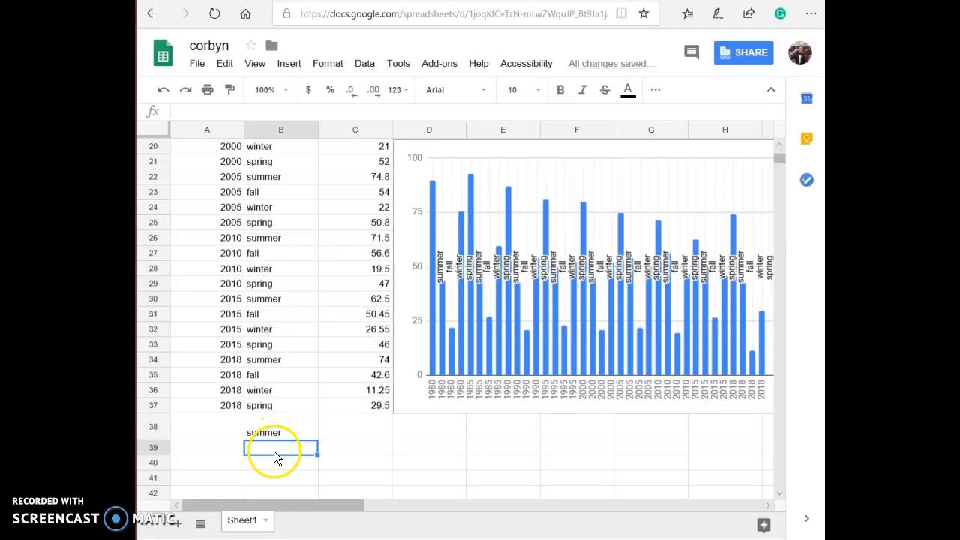
type("fall")
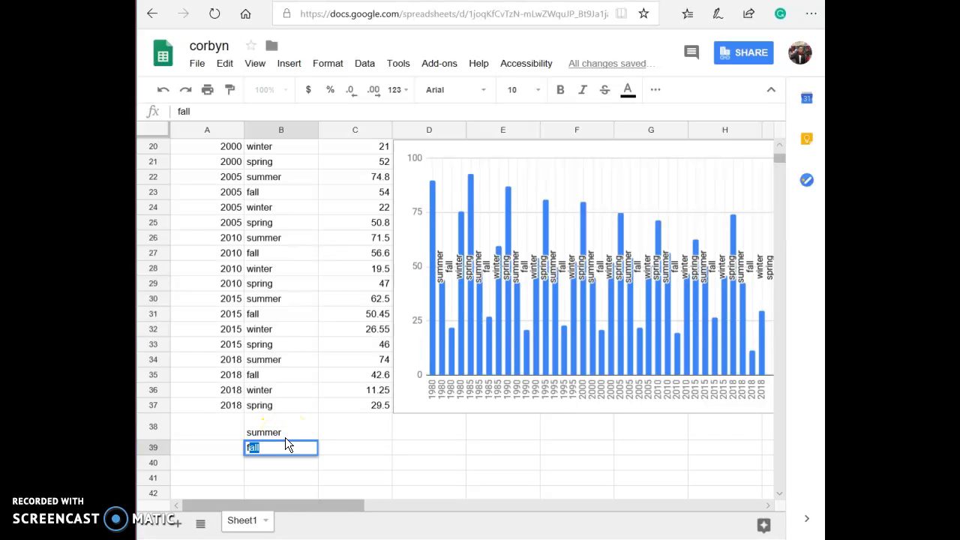
key("Return")
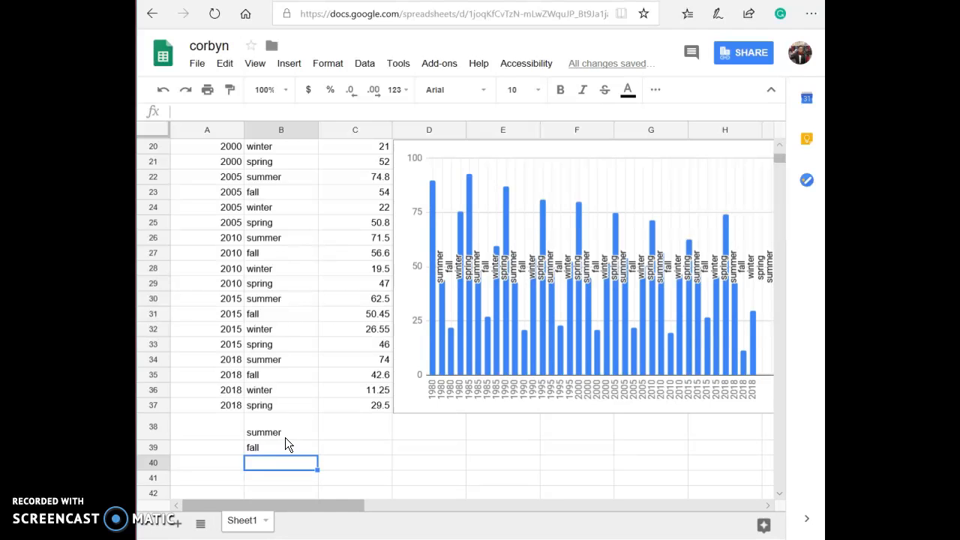
type("w")
key("Return")
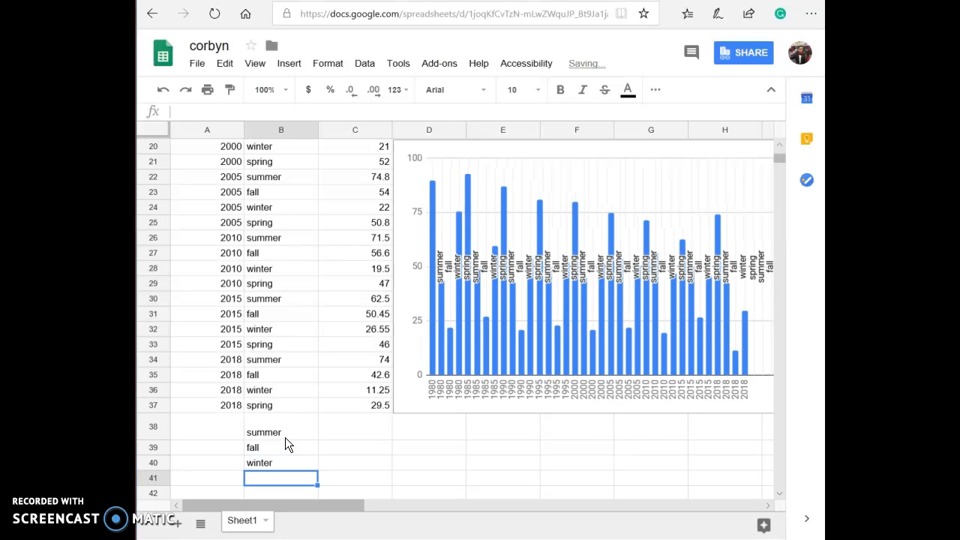
type("sp")
key("Return")
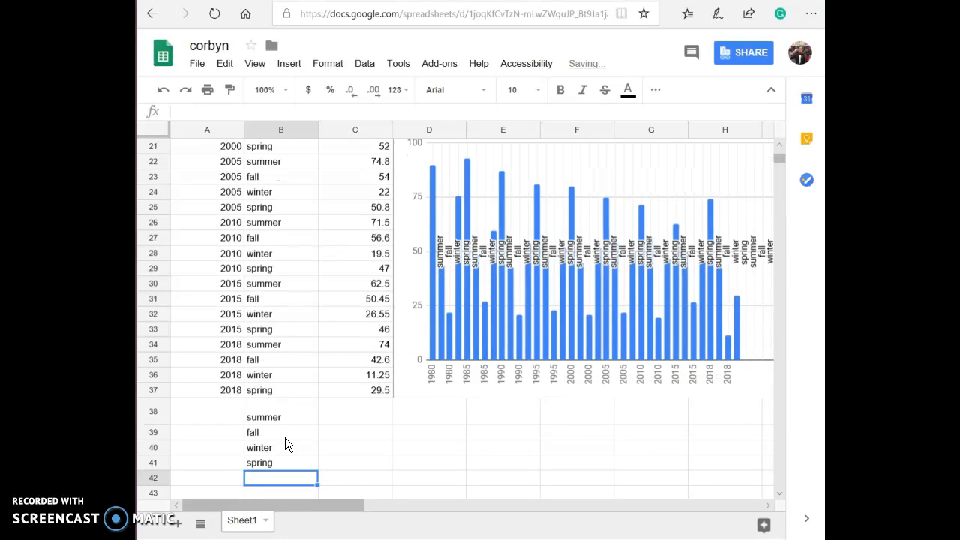
Add 1000 more rows at the bottom of the sheet.
left_click(287, 436)
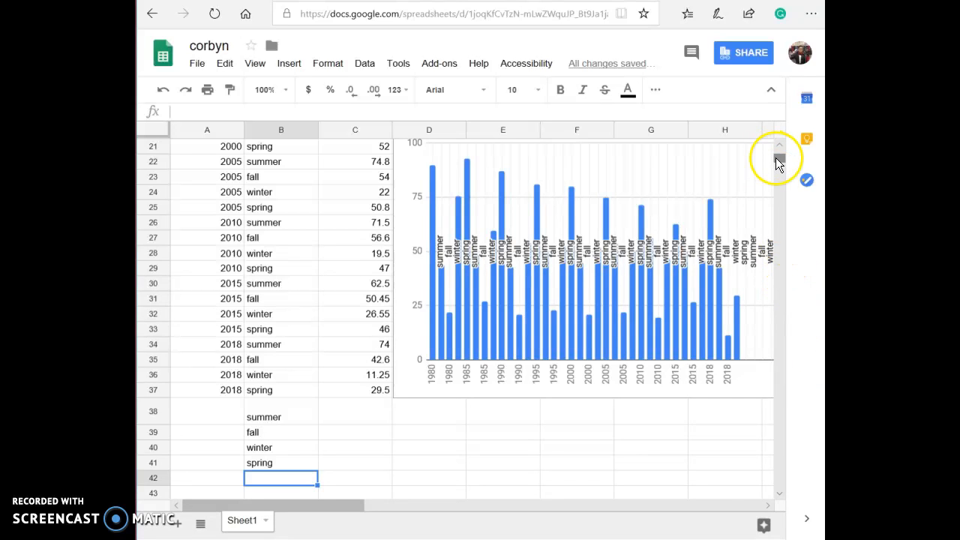
left_click_drag(779, 164, 782, 501)
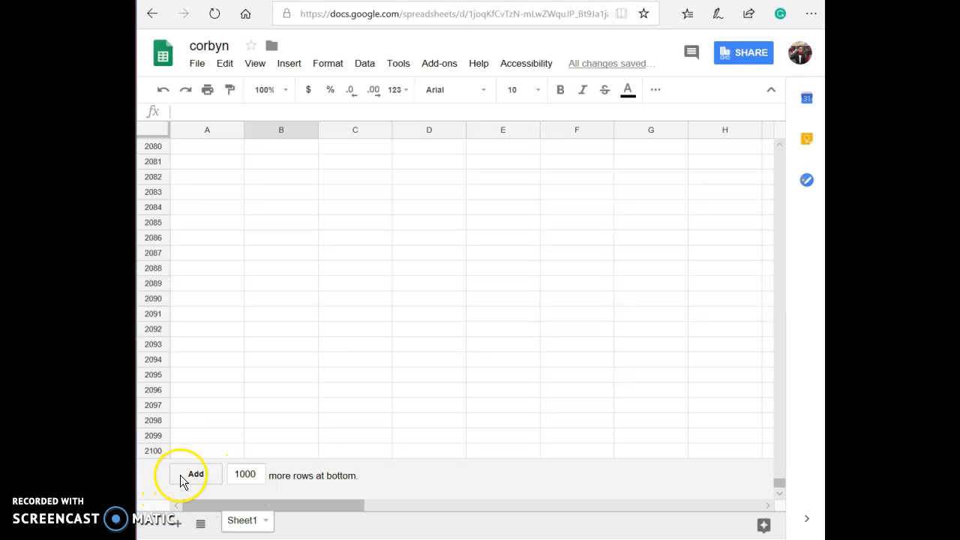
left_click(209, 480)
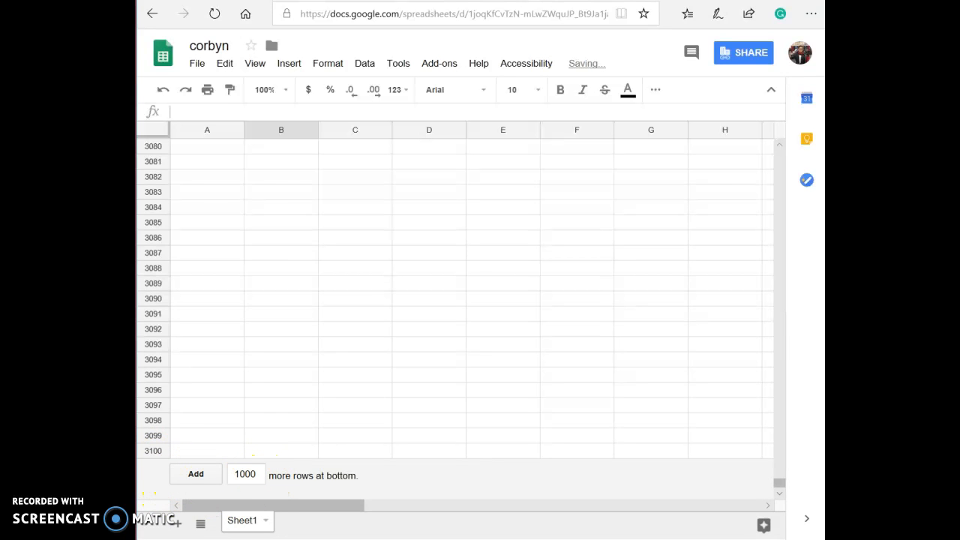
left_click_drag(781, 479, 802, 151)
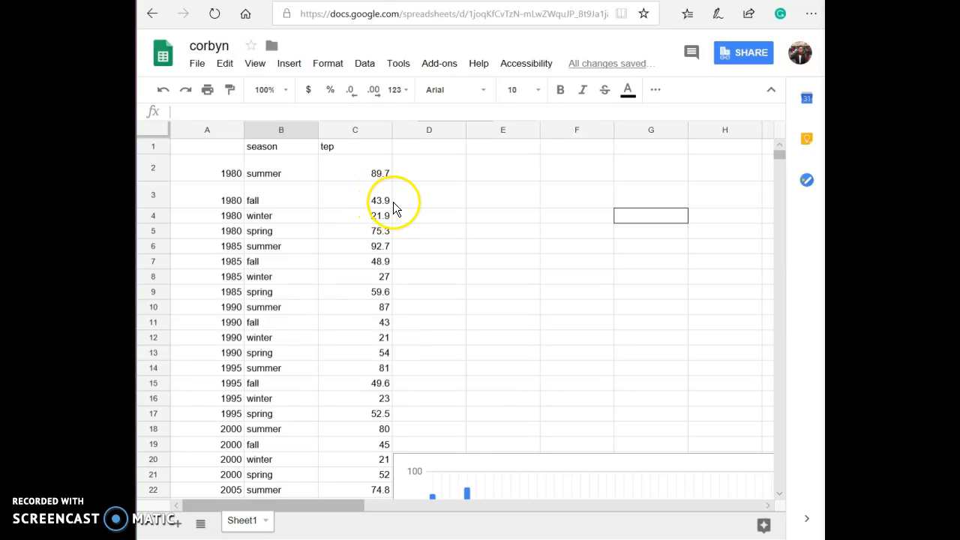
Enter 55 in cell E4 and toggle its format between percent and currency.
left_click(525, 219)
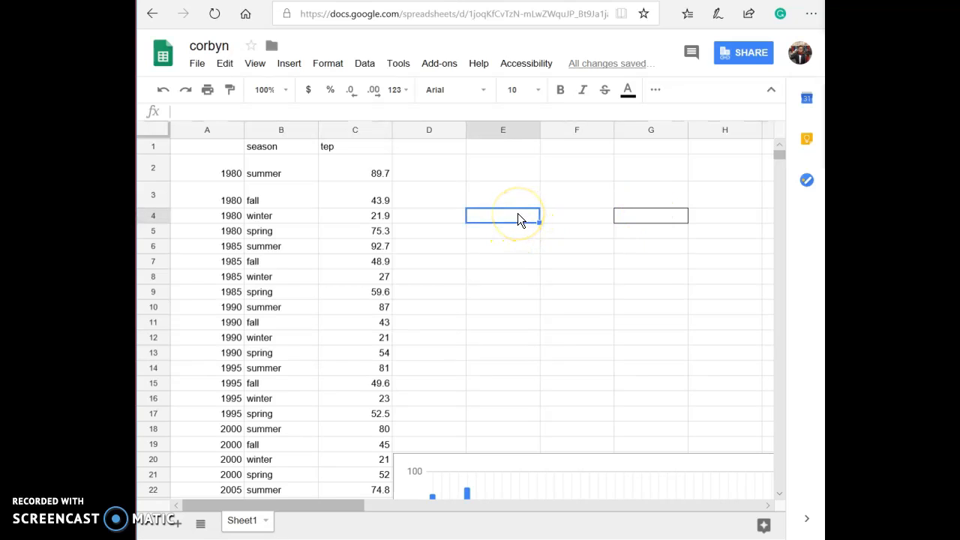
type("55")
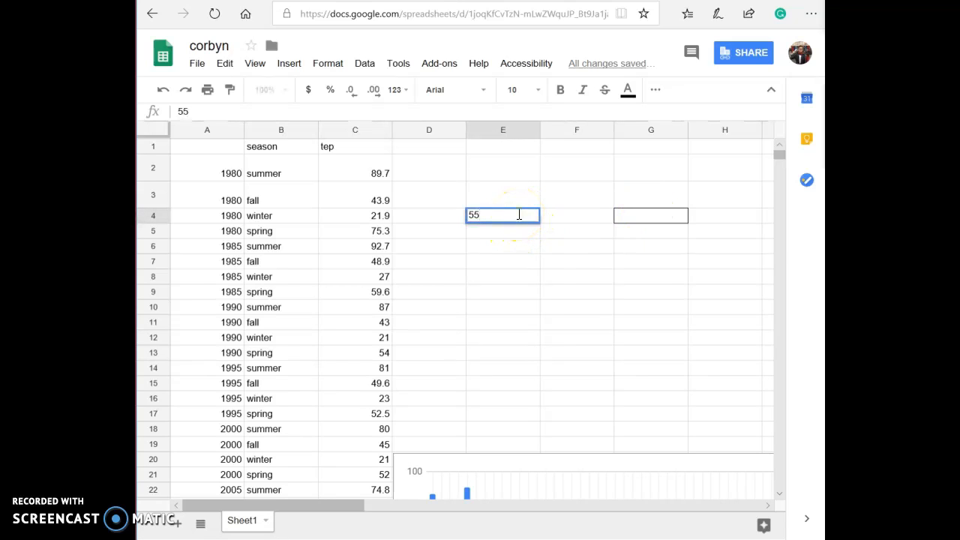
left_click(335, 97)
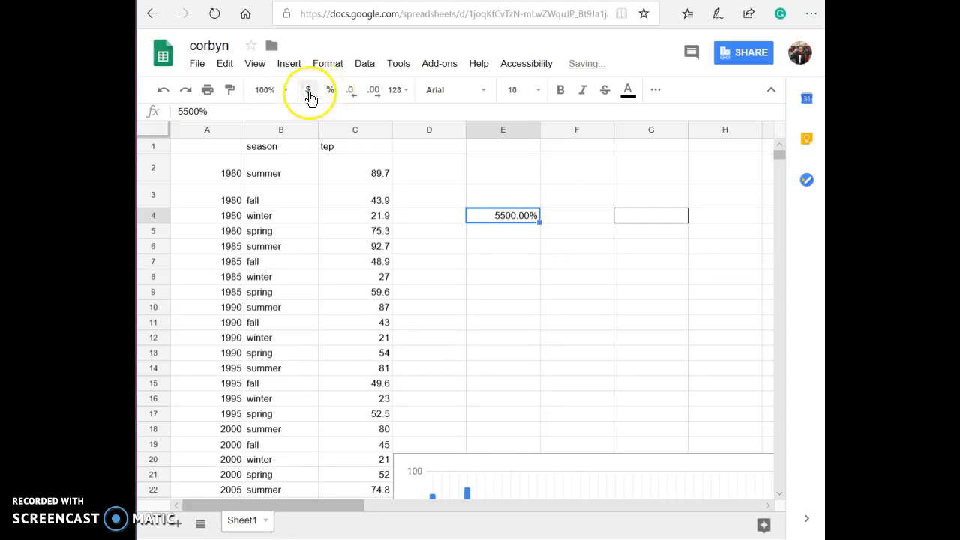
left_click(310, 97)
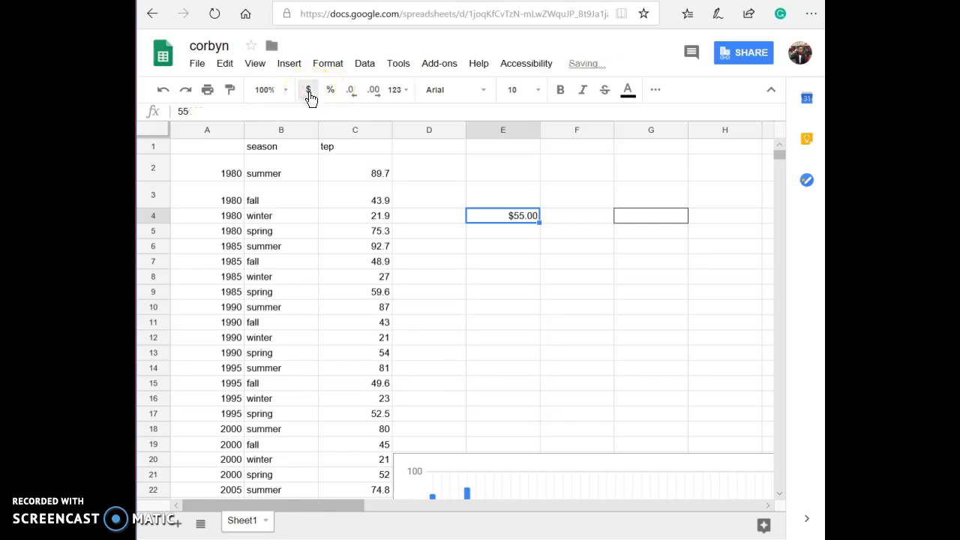
left_click(331, 97)
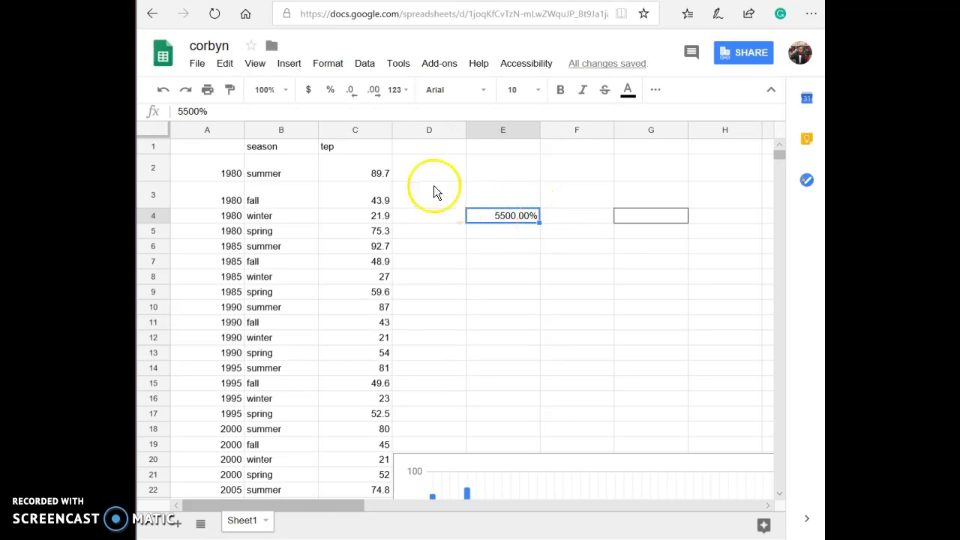
Apply the Number format and then the Scientific format to cell E4.
left_click(395, 93)
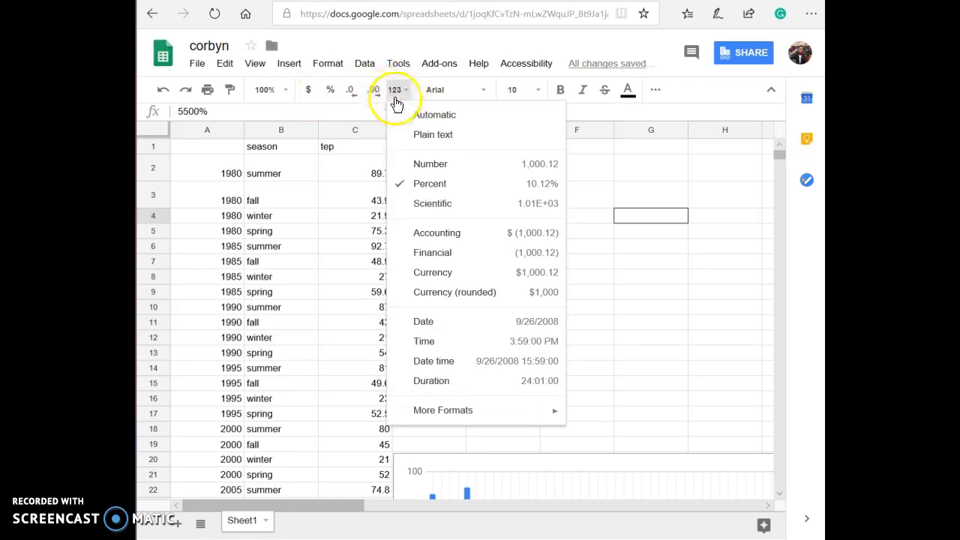
left_click(486, 164)
left_click(405, 97)
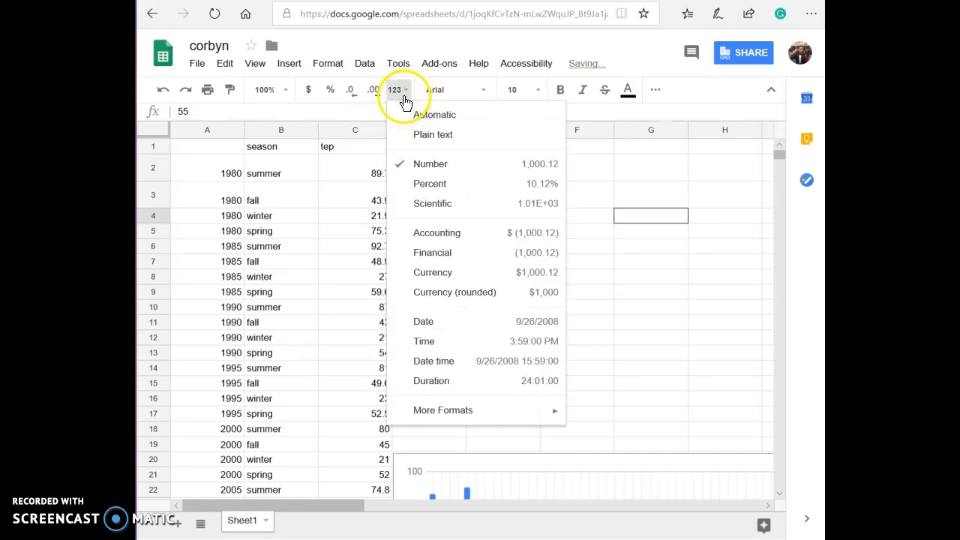
left_click(442, 204)
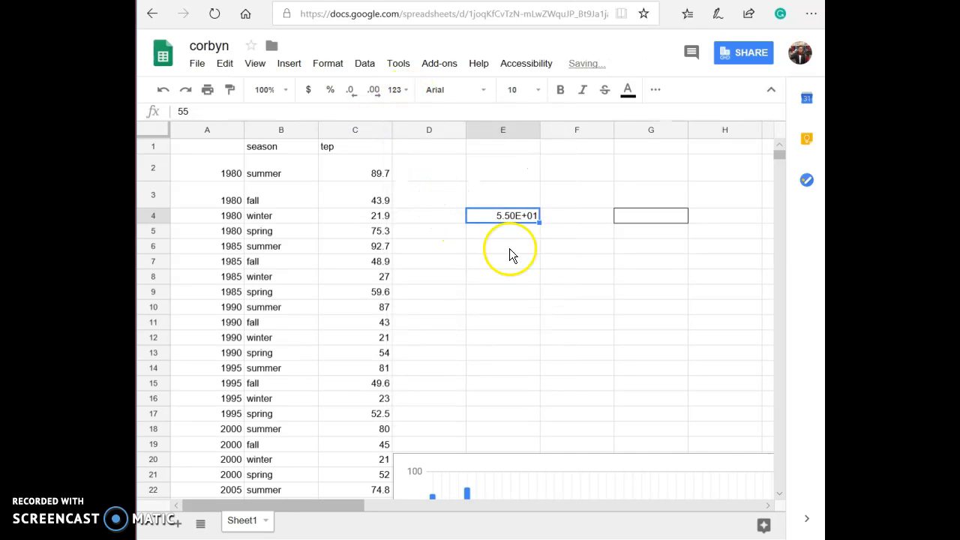
Apply the Currency (rounded) format to cell E4, then remove that formatting.
left_click(409, 96)
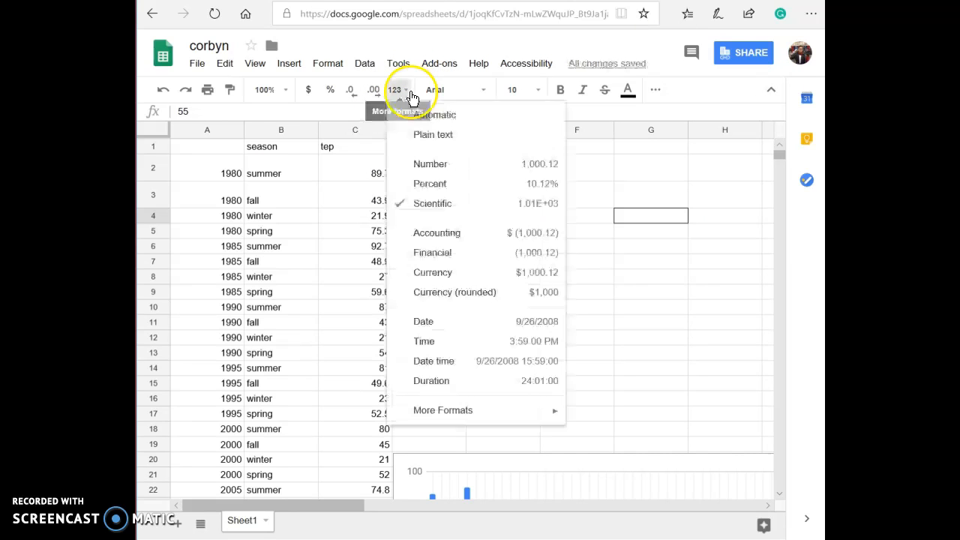
left_click(454, 292)
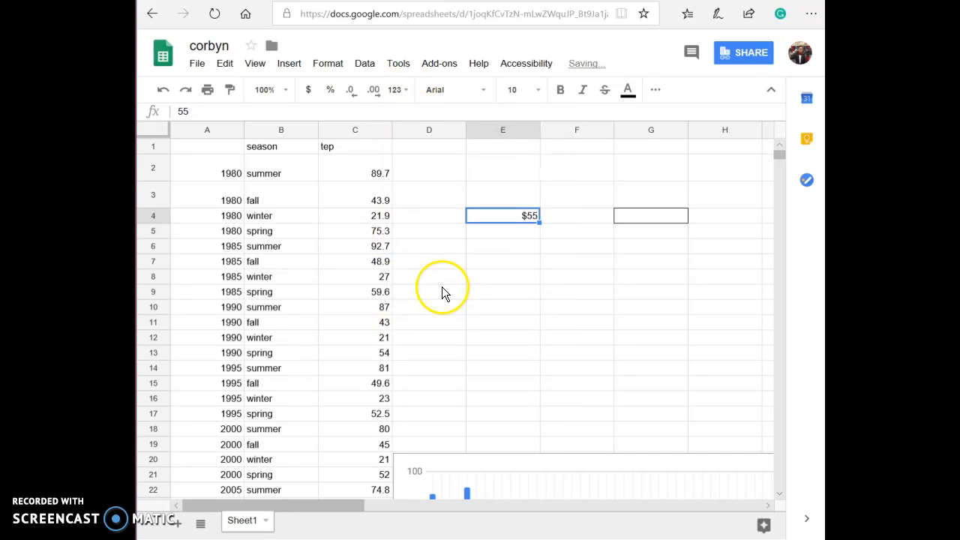
left_click(401, 90)
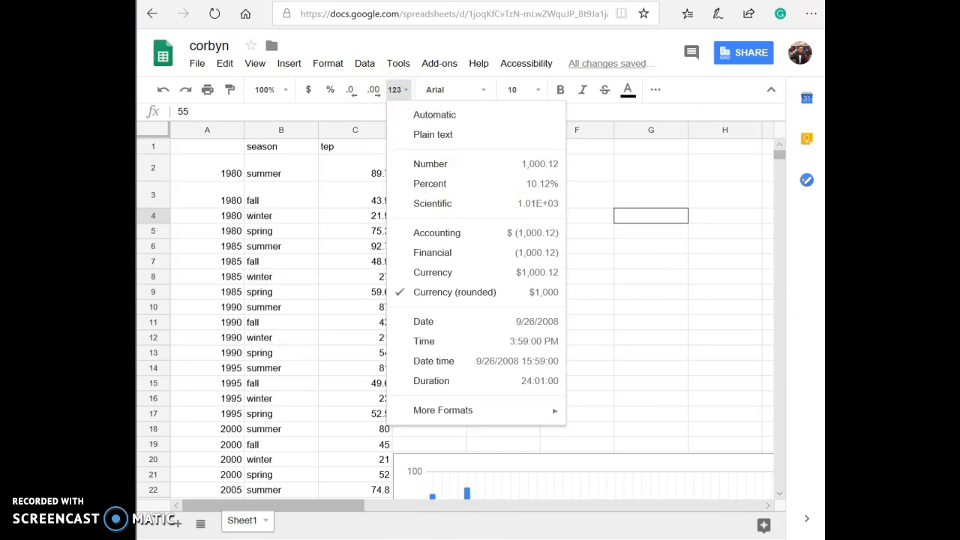
left_click(683, 112)
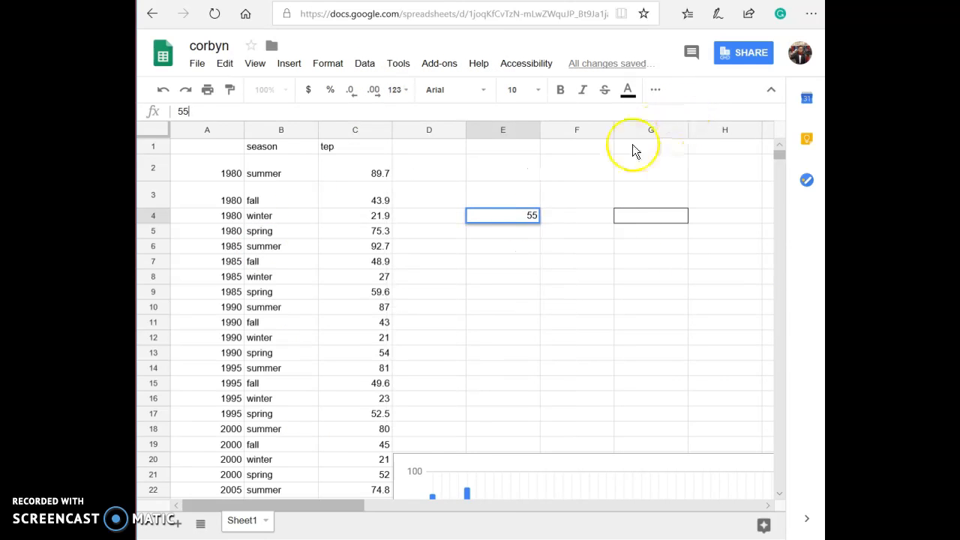
Replace the contents of E4 with the sentence 'my name is' followed by the user's full name.
left_click_drag(538, 216, 524, 216)
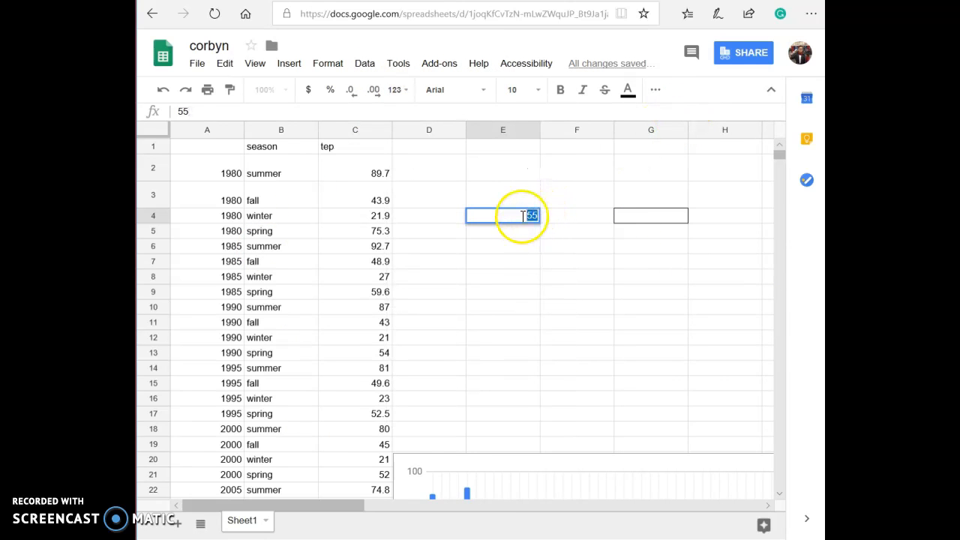
key("BackSpace")
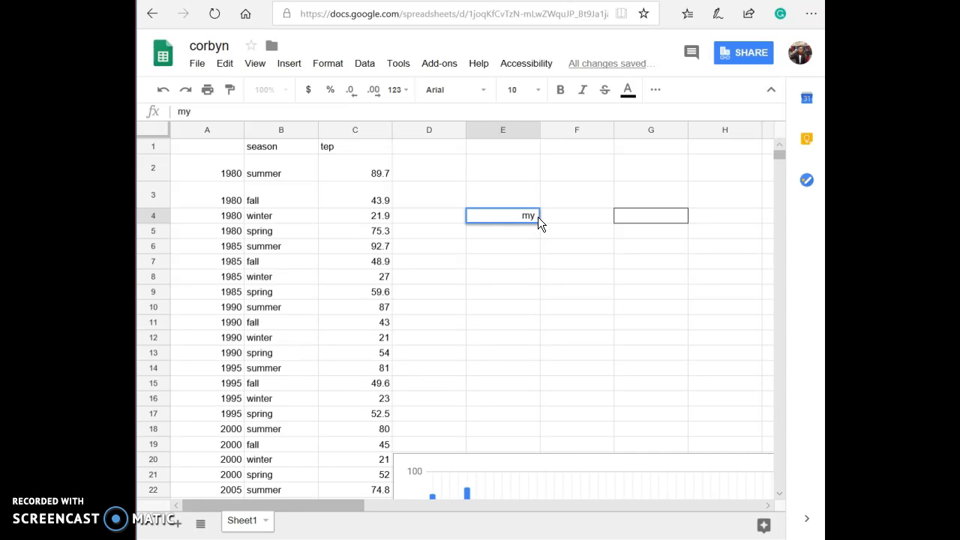
type("my name is corbyn")
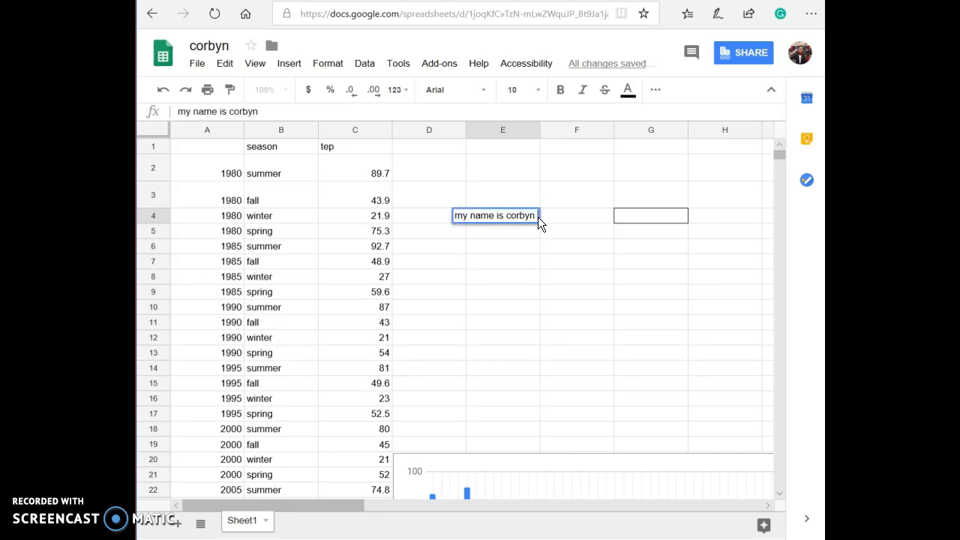
type(" mcgirr")
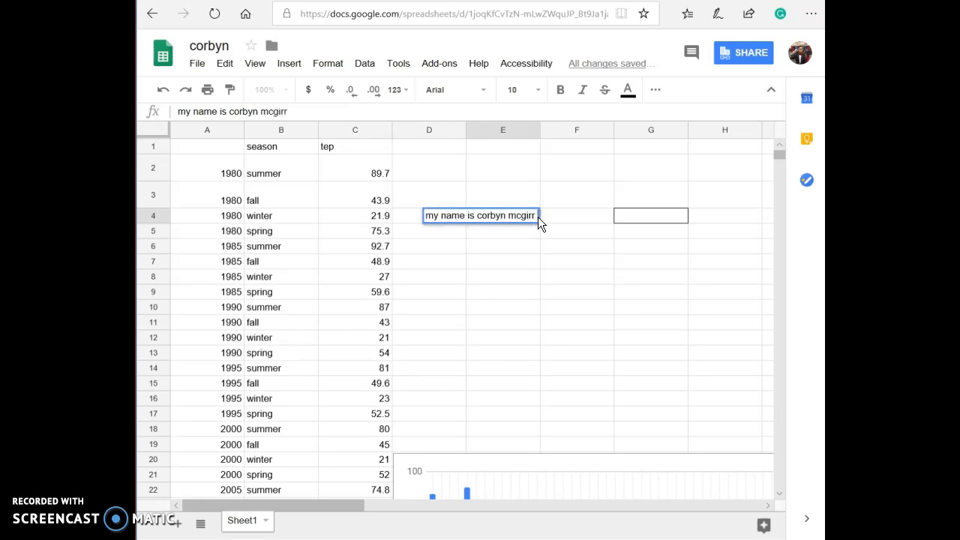
Turn on text wrapping for cell E4.
left_click(503, 203)
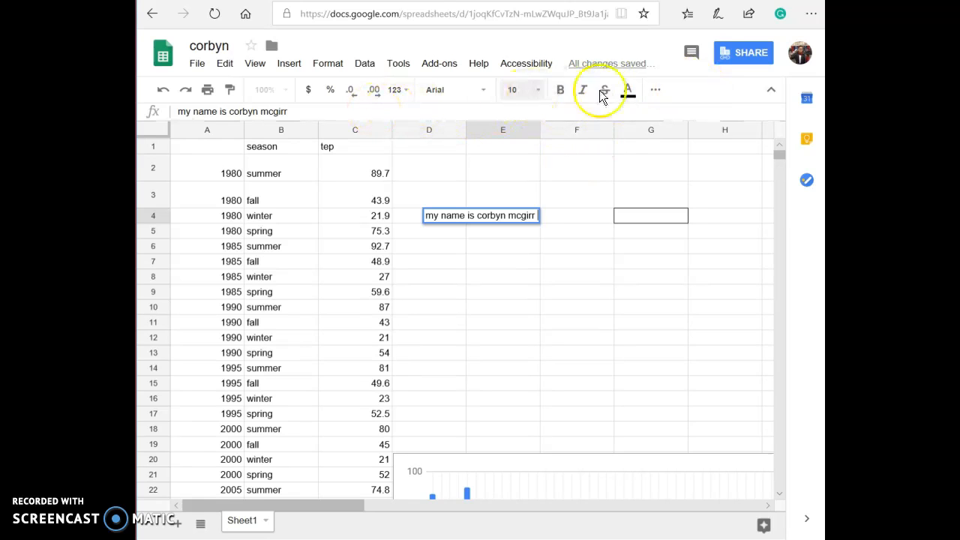
left_click(664, 92)
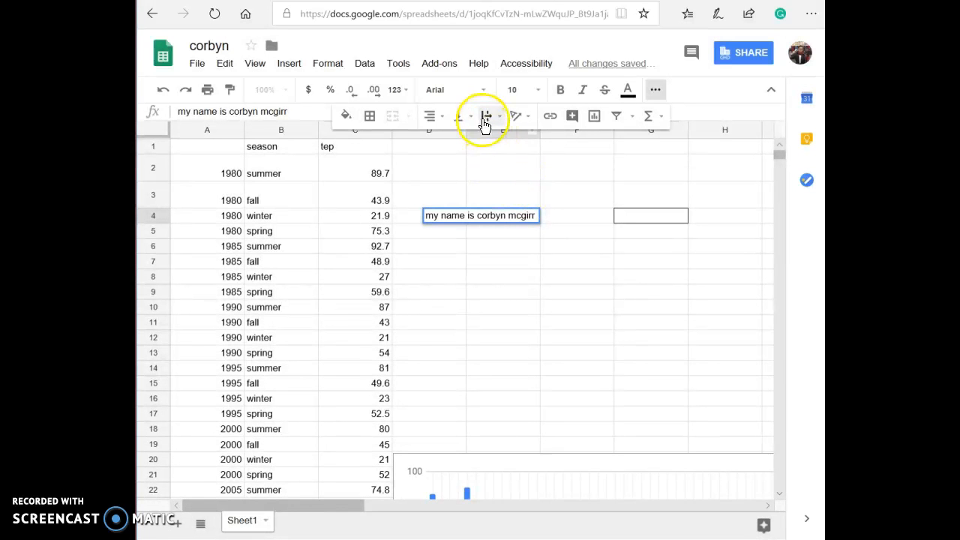
left_click(485, 120)
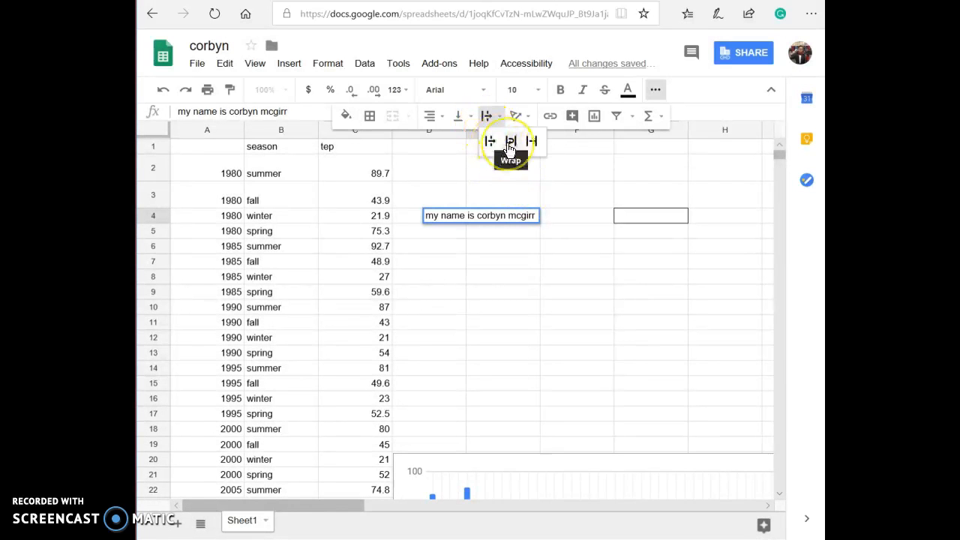
left_click(510, 147)
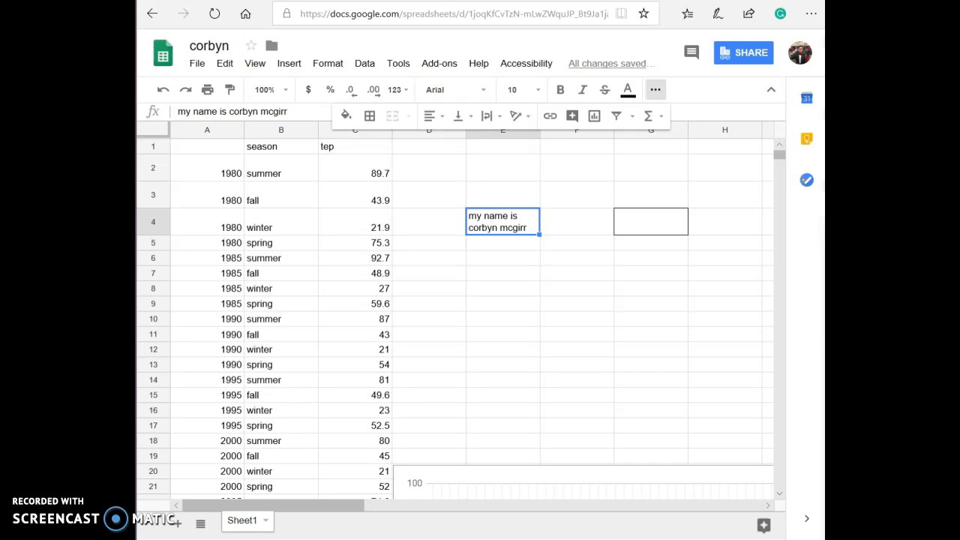
Select the data range A1:C37 and insert a chart from it.
mouse_move(778, 154)
left_mouse_down()
mouse_move(775, 193)
mouse_move(776, 155)
left_mouse_up()
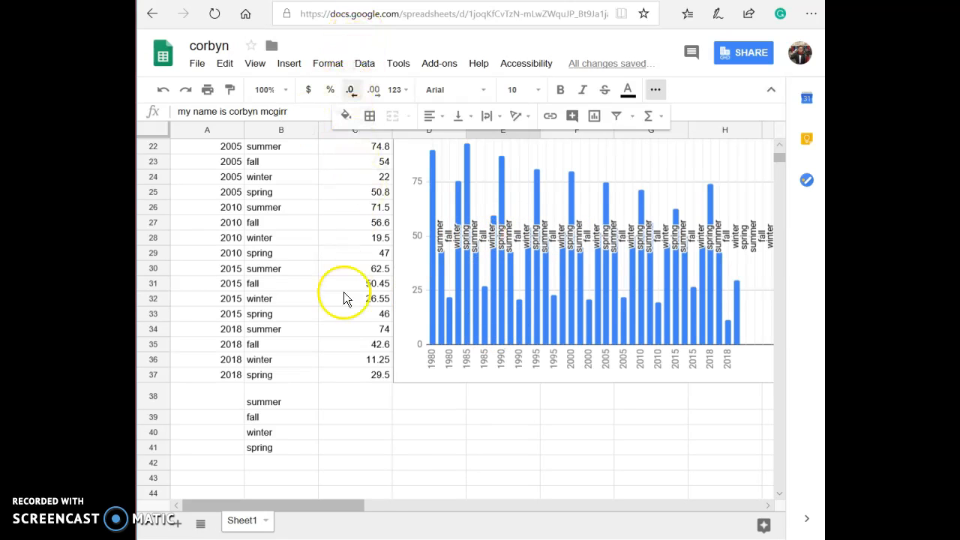
scroll(359, 298, "up", 5)
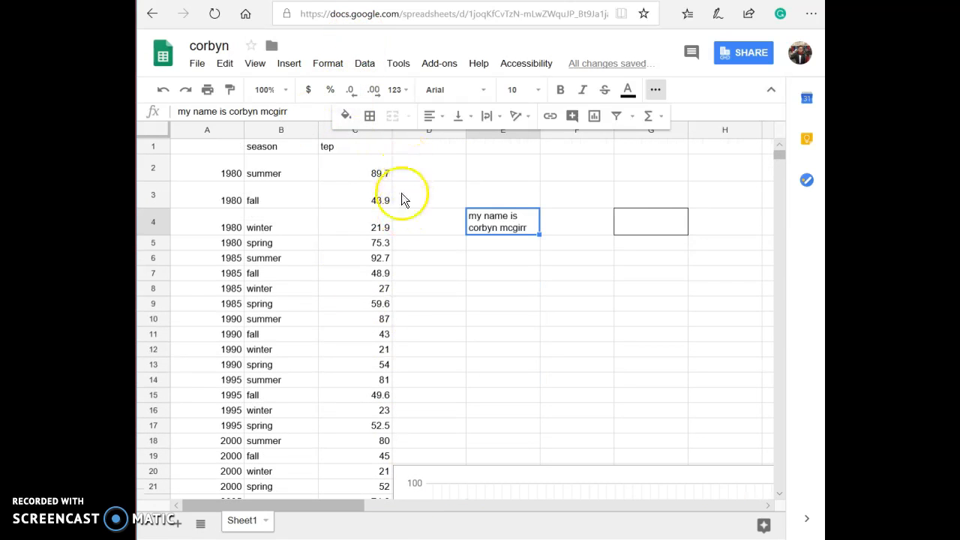
mouse_move(382, 147)
left_mouse_down()
mouse_move(322, 167)
mouse_move(193, 155)
mouse_move(211, 361)
left_mouse_up()
scroll(211, 360, "down", 5)
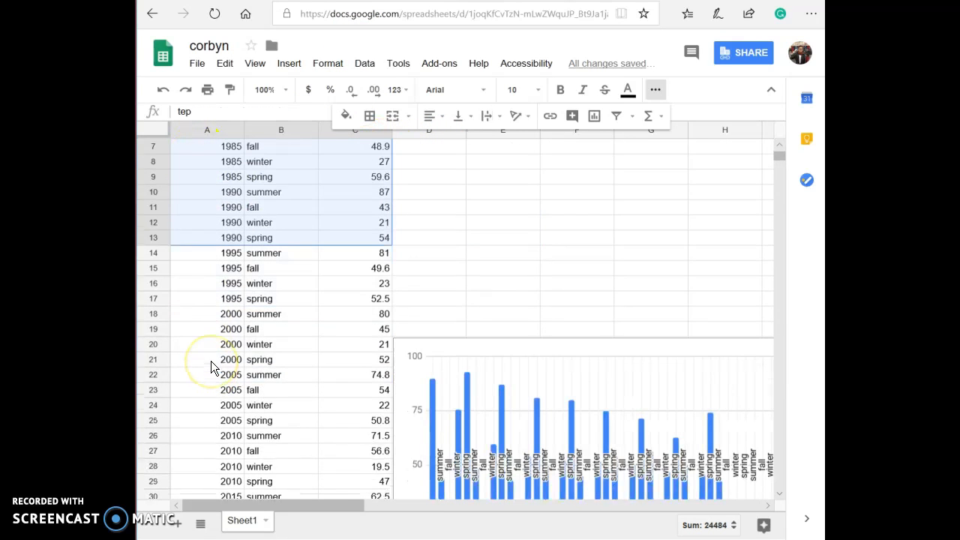
left_click_drag(215, 422, 241, 423)
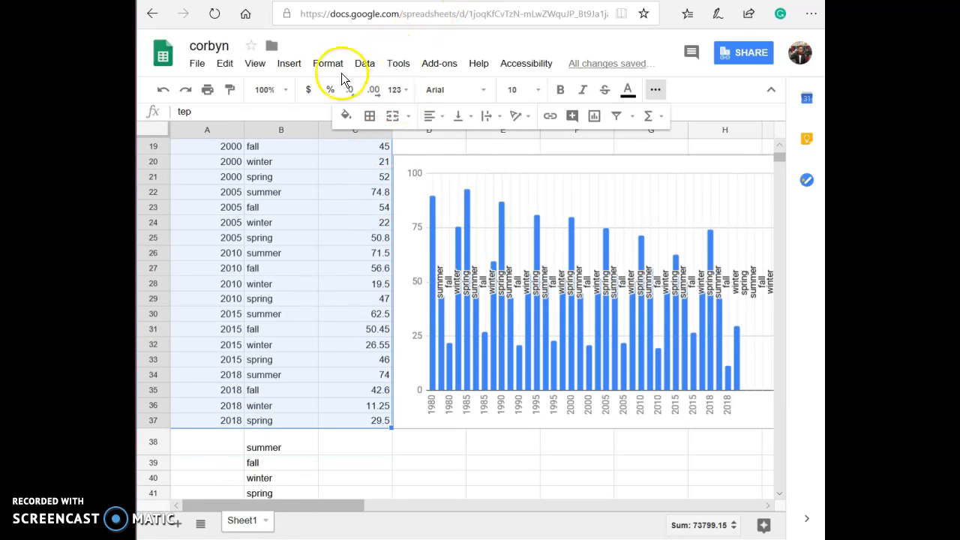
left_click(289, 65)
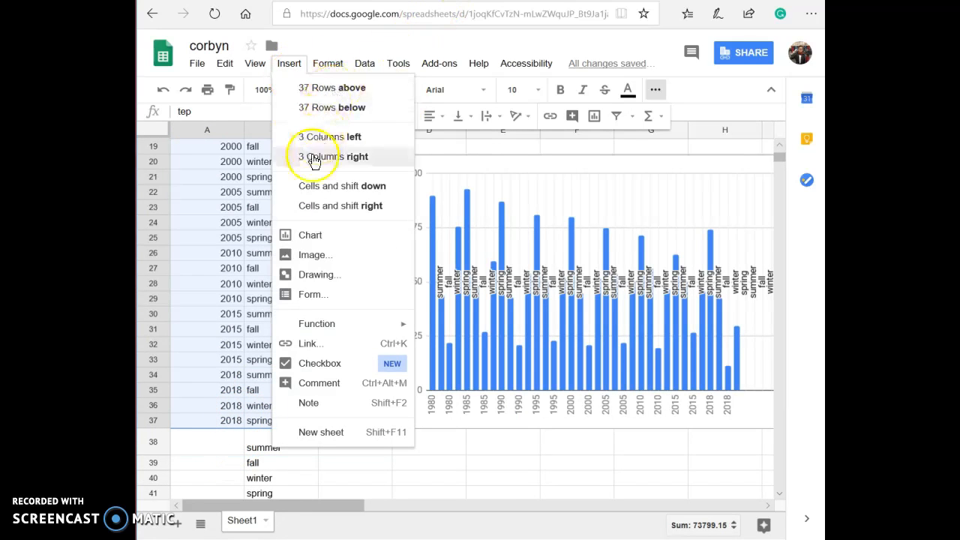
left_click(309, 236)
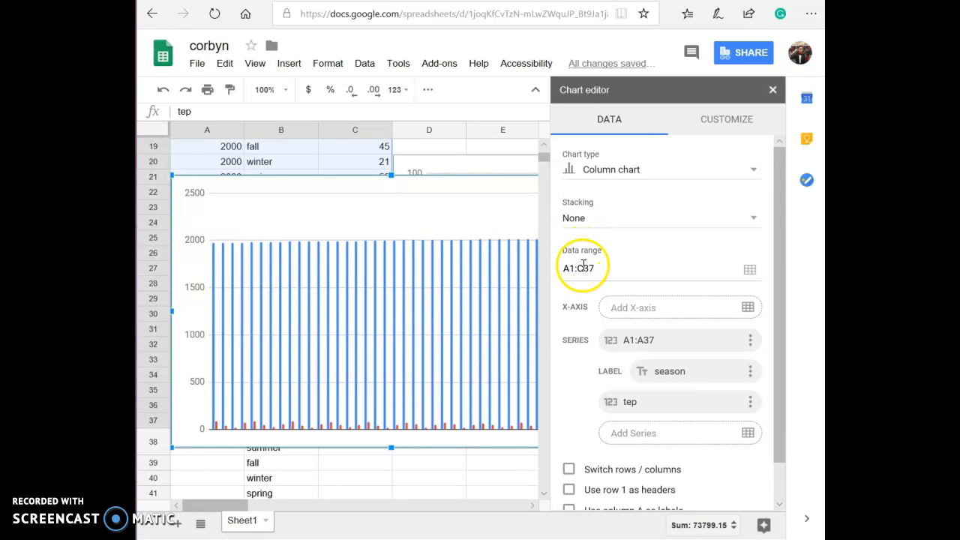
Set the chart's stacking to Standard, then back to None.
left_click(613, 222)
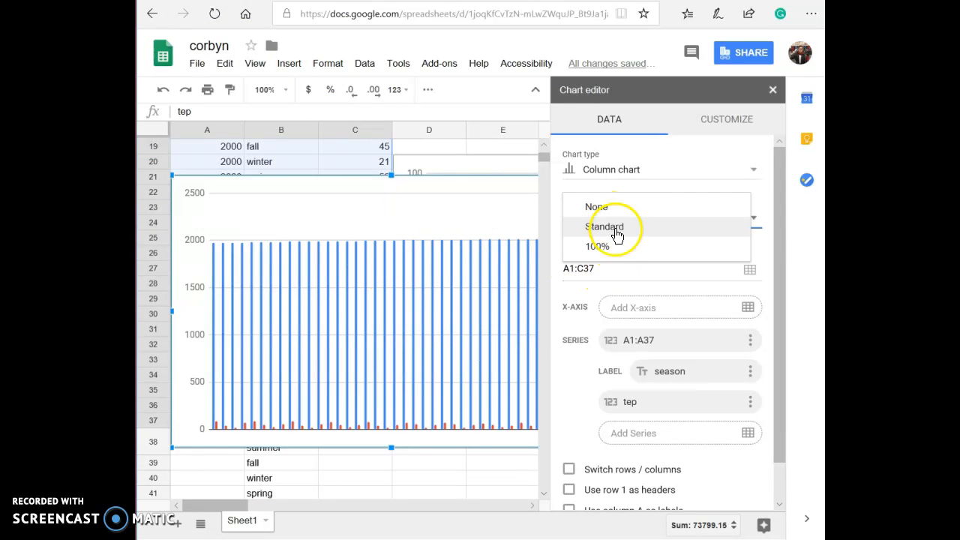
left_click(620, 227)
left_click(629, 218)
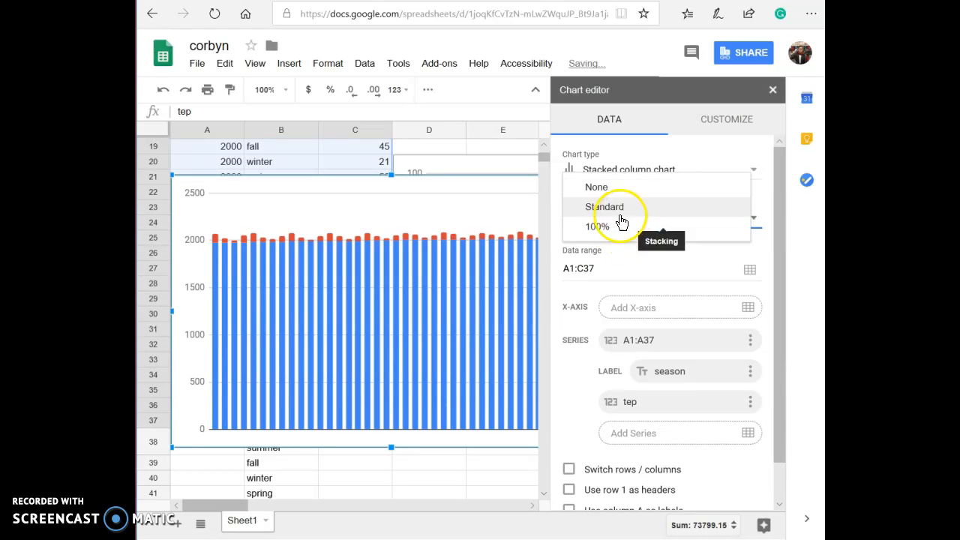
left_click(635, 191)
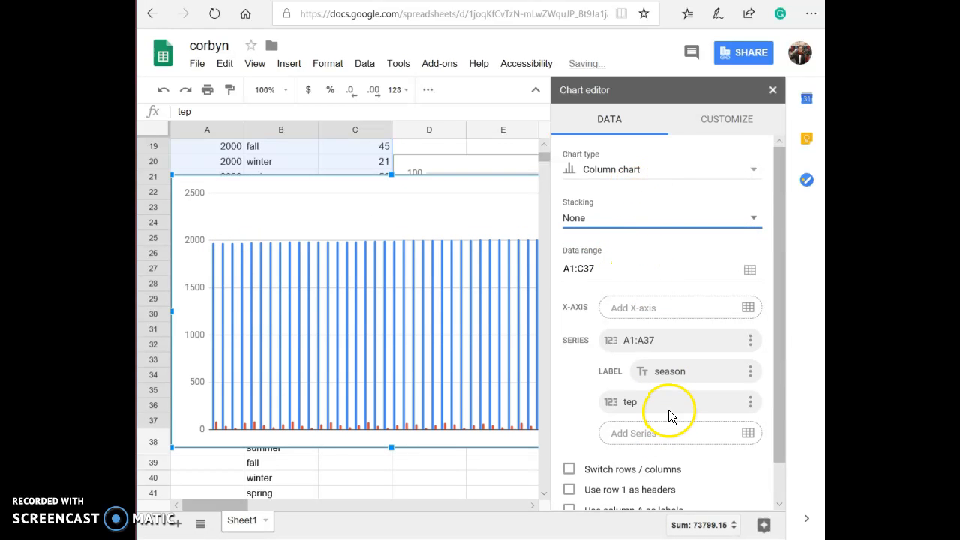
Turn on using row 1 as headers and column A as labels for the chart.
left_click(754, 373)
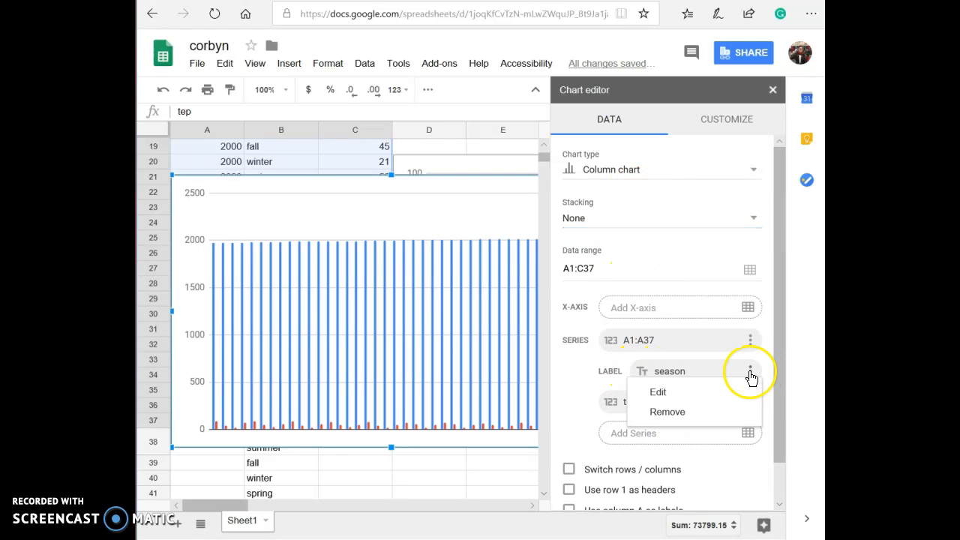
left_click(561, 391)
scroll(692, 429, "down", 1)
left_click(569, 447)
left_click(569, 467)
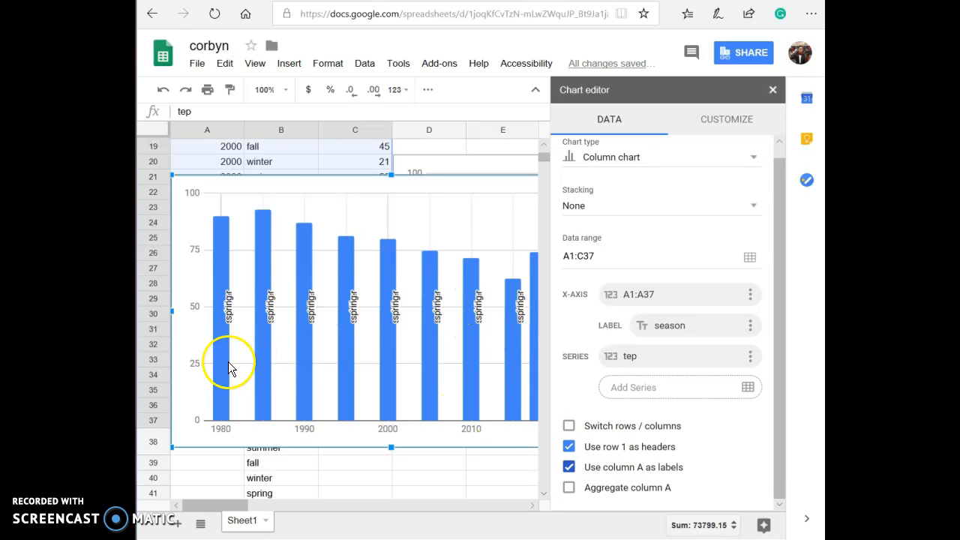
Change the chart type to a line chart.
scroll(660, 187, "up", 1)
left_click(670, 173)
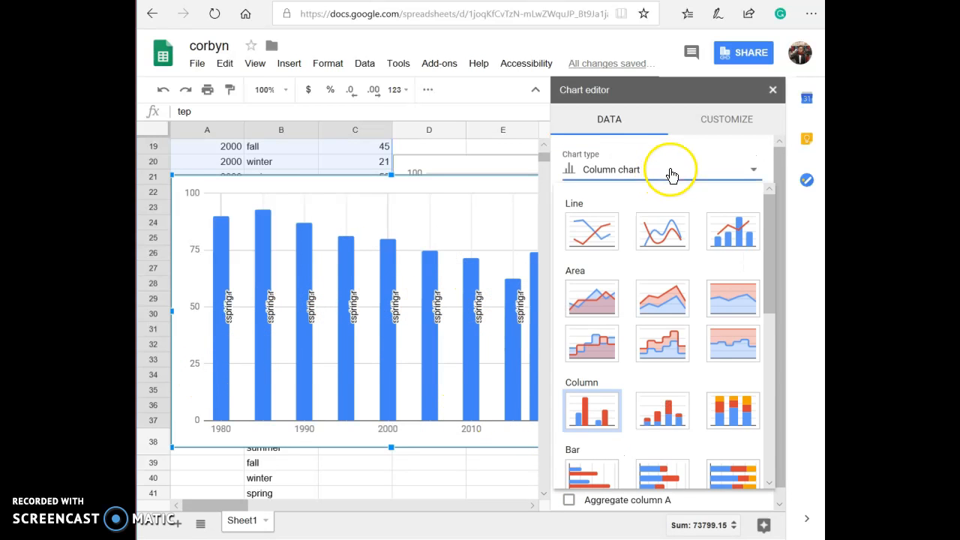
left_click(658, 238)
left_click(650, 184)
left_click(606, 226)
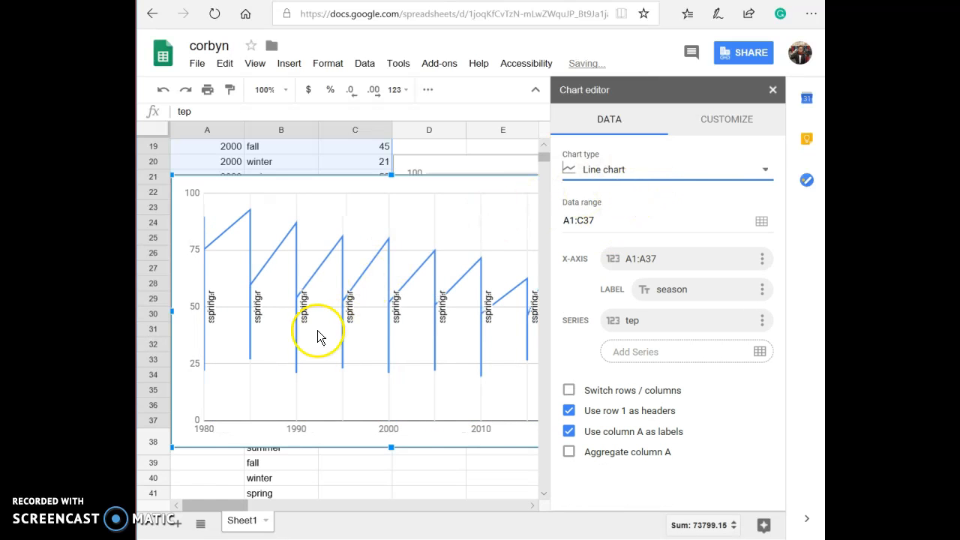
Change the chart type to a combo chart and close the chart editor.
left_click(725, 183)
left_click(740, 223)
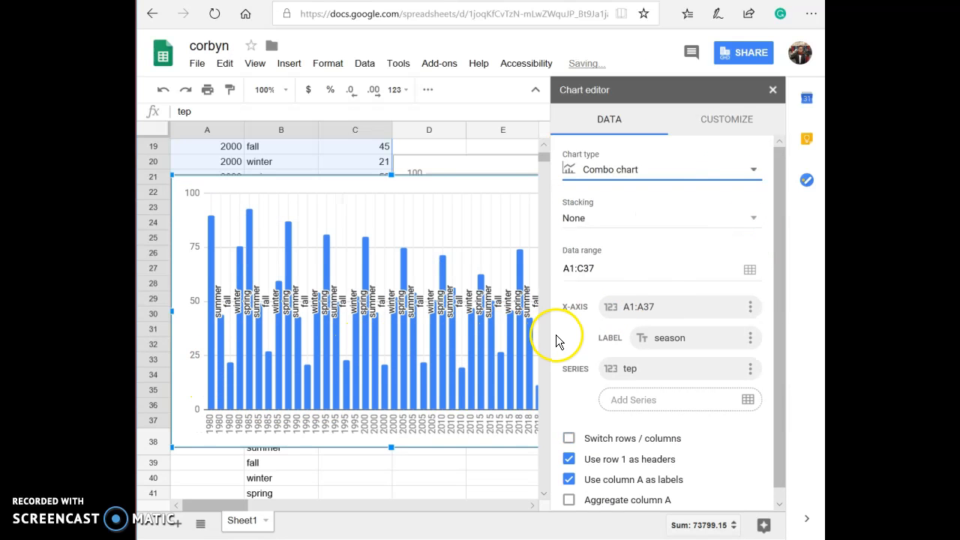
left_click(773, 93)
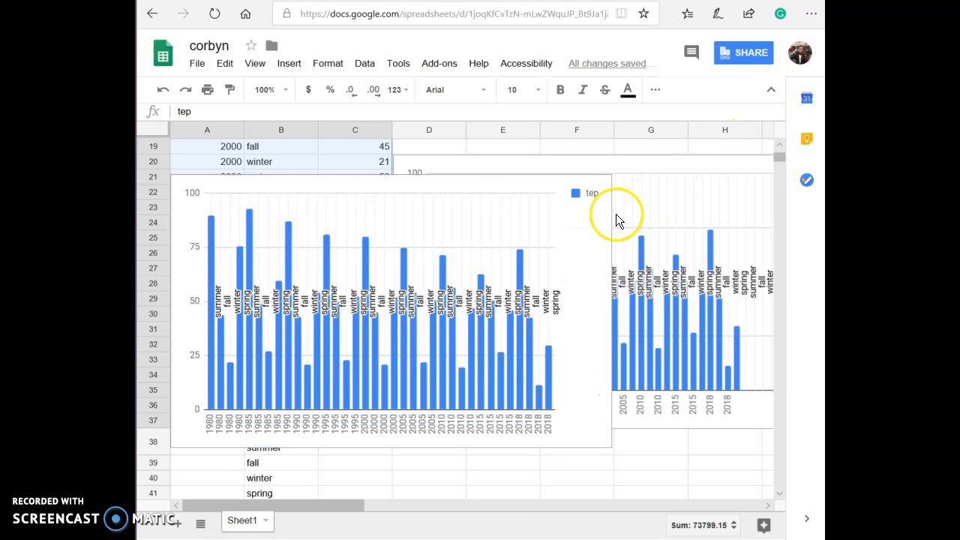